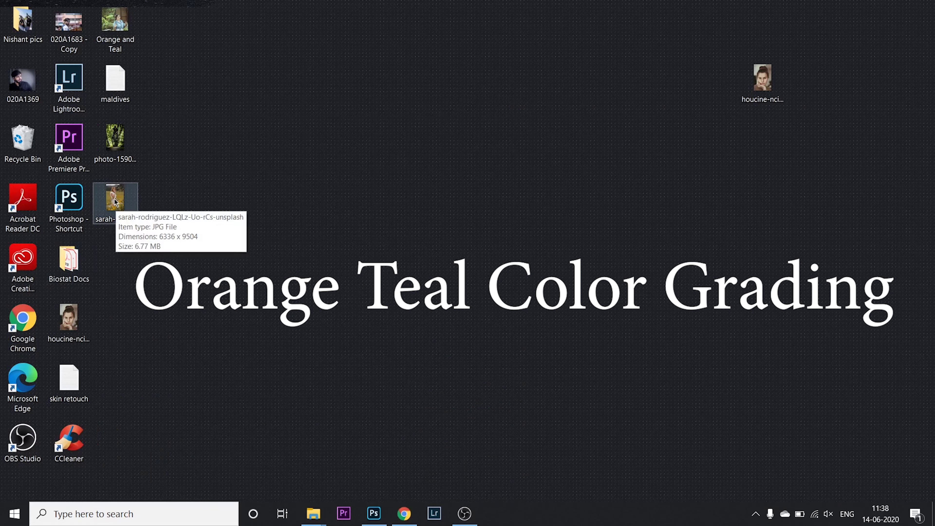
Step: Drag the flower-field portrait JPG from the desktop into Photoshop to open it
mouse_move(117, 203)
left_mouse_down()
mouse_move(230, 244)
mouse_move(377, 509)
left_mouse_up()
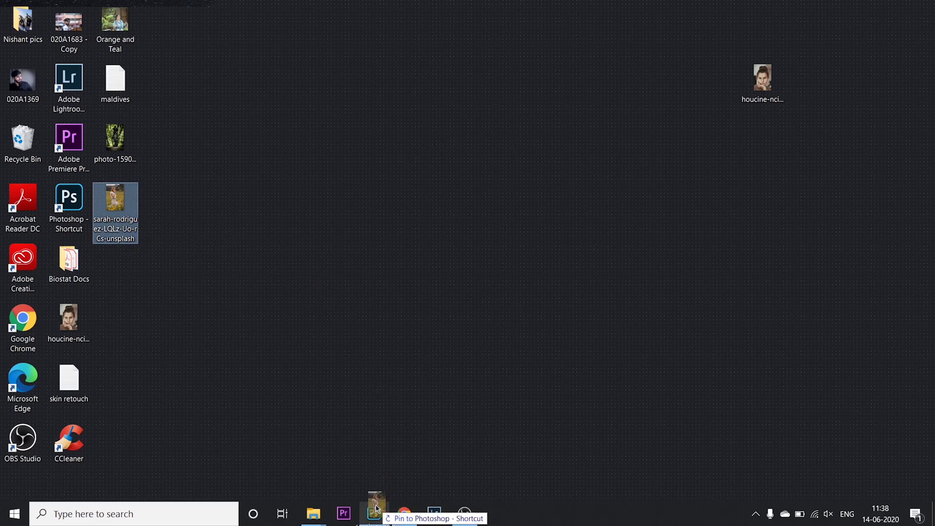
left_click_drag(376, 509, 387, 313)
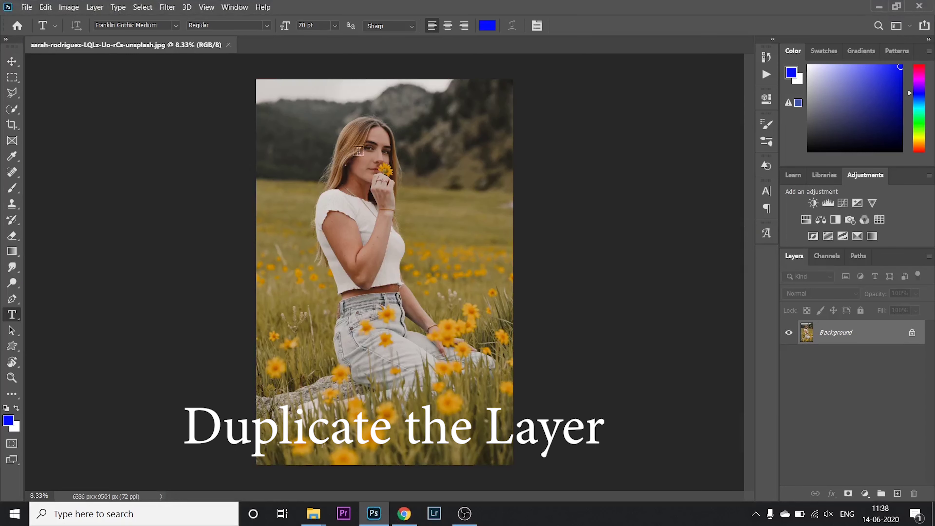
Step: Duplicate the Background layer as 'Background copy' above the original
right_click(863, 334)
left_click(867, 360)
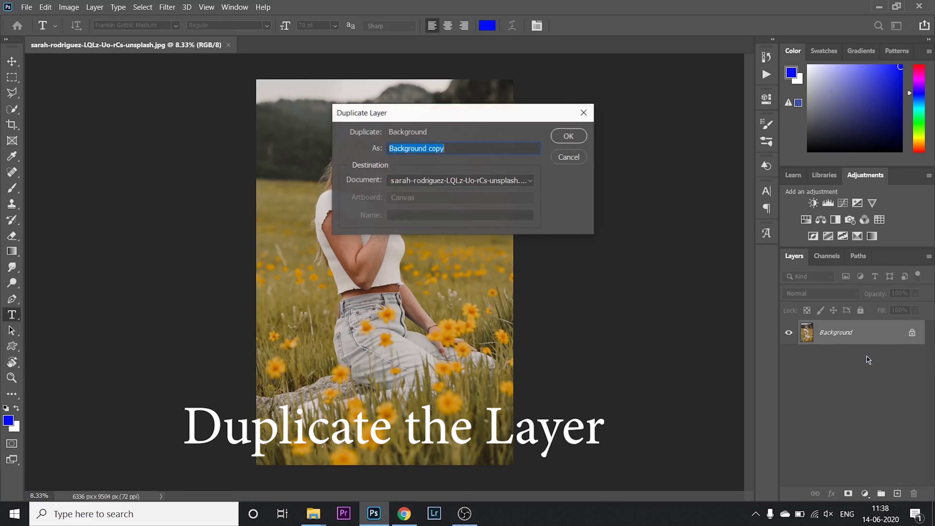
left_click(569, 136)
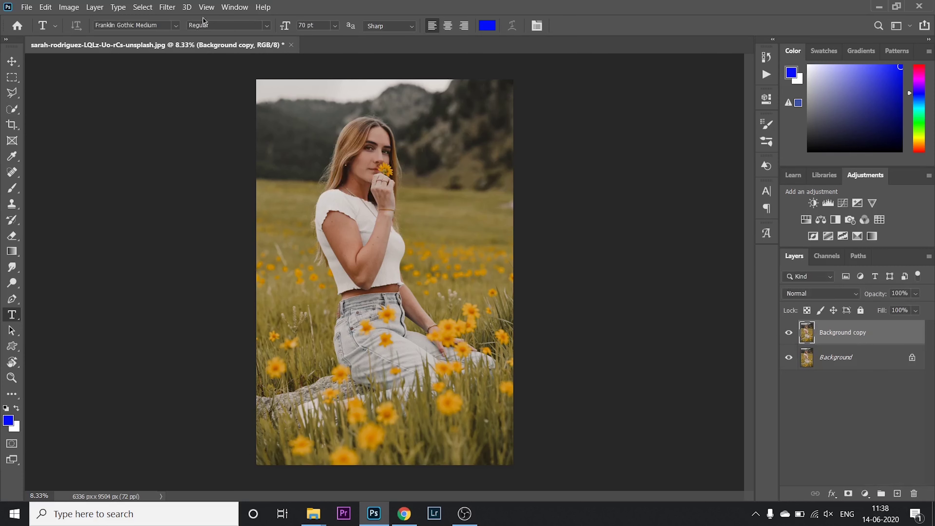
left_click(167, 7)
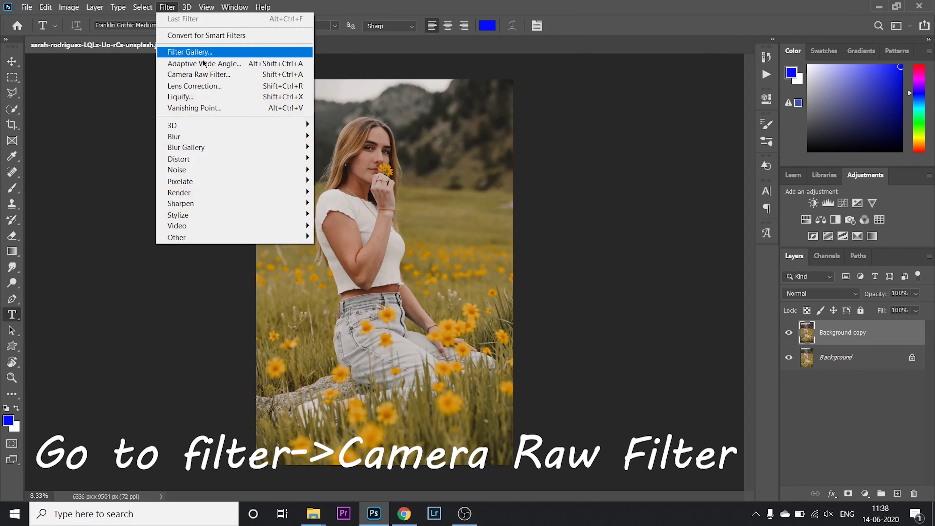
Step: In Camera Raw, set Exposure -0.25, Highlights -26, Shadows +30, Whites/Blacks -10, Clarity +8
left_click(211, 75)
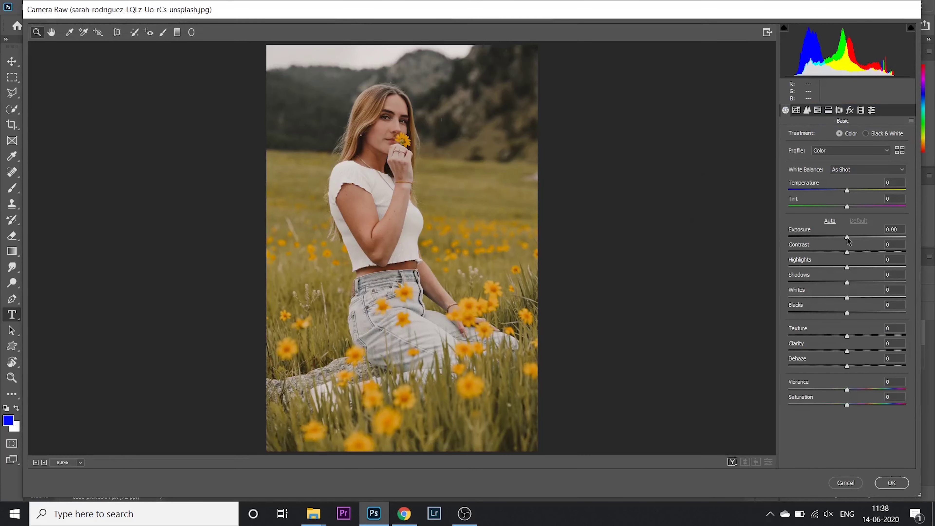
mouse_move(847, 237)
left_mouse_down()
mouse_move(848, 267)
mouse_move(828, 270)
mouse_move(864, 283)
left_mouse_up()
left_click_drag(847, 313, 842, 298)
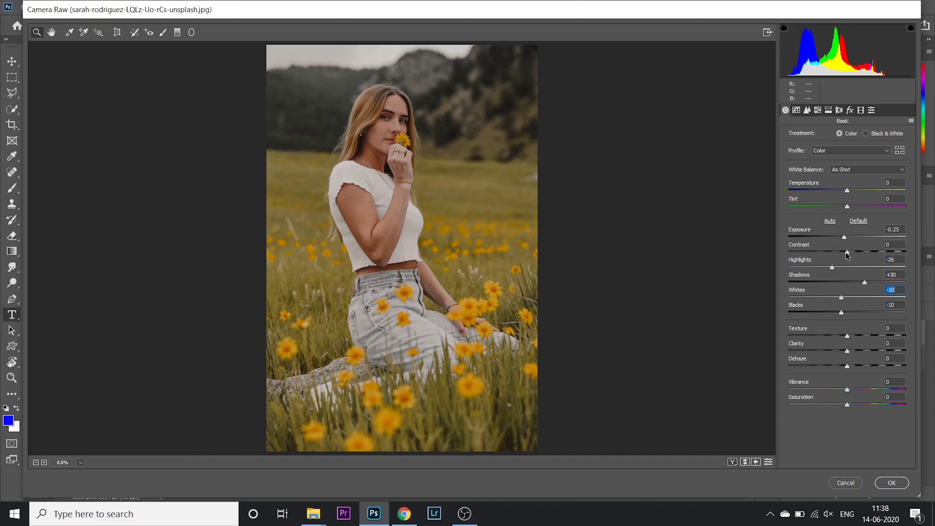
left_click_drag(847, 350, 852, 350)
Step: Set Green Primary hue and saturation to +100, Blue Primary hue -100 and saturation +54
left_click(861, 111)
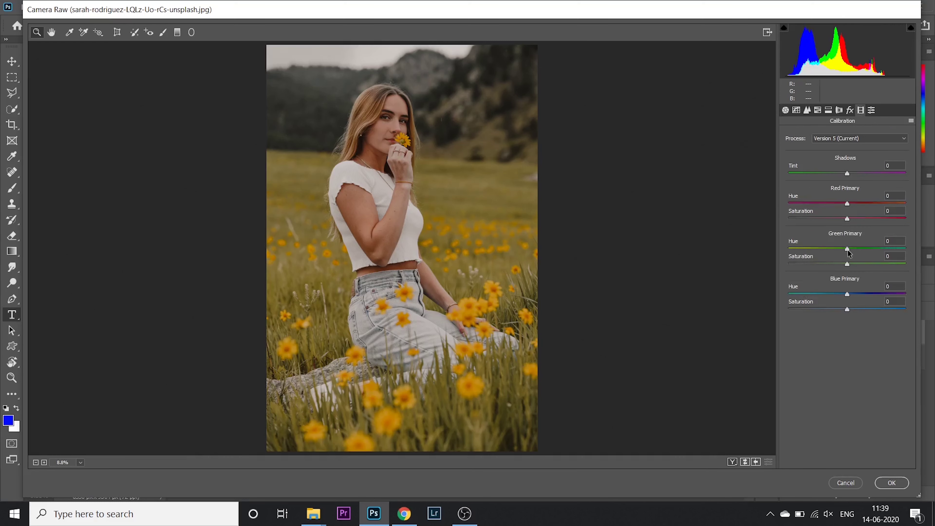
left_click_drag(848, 249, 909, 250)
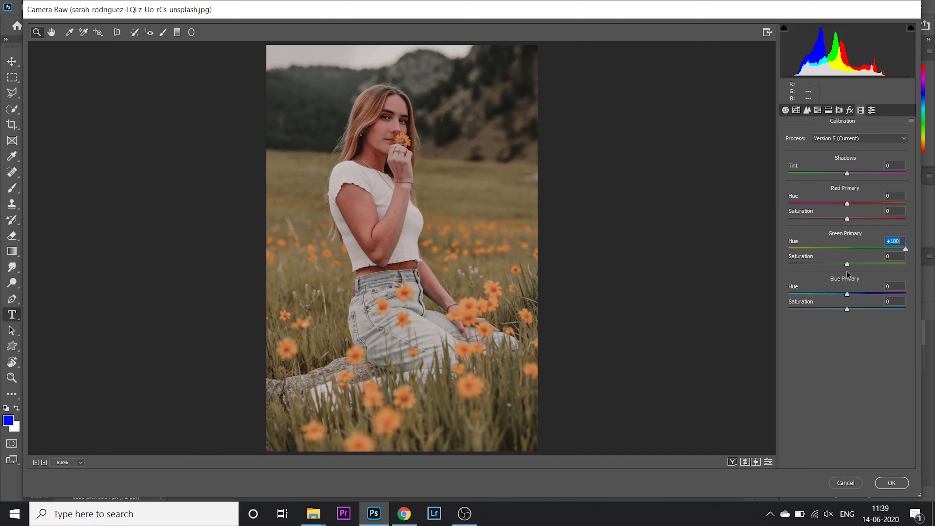
left_click_drag(847, 264, 915, 265)
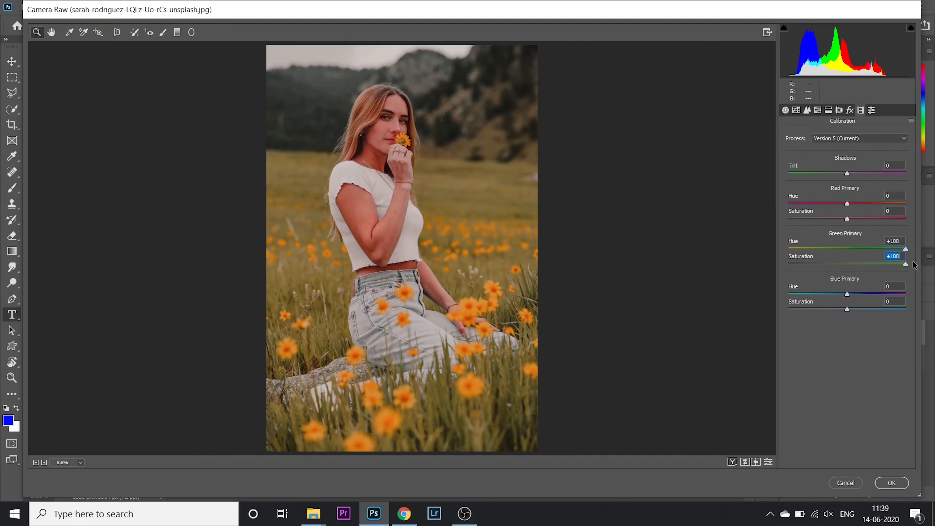
left_click(847, 295)
left_click_drag(847, 297, 785, 301)
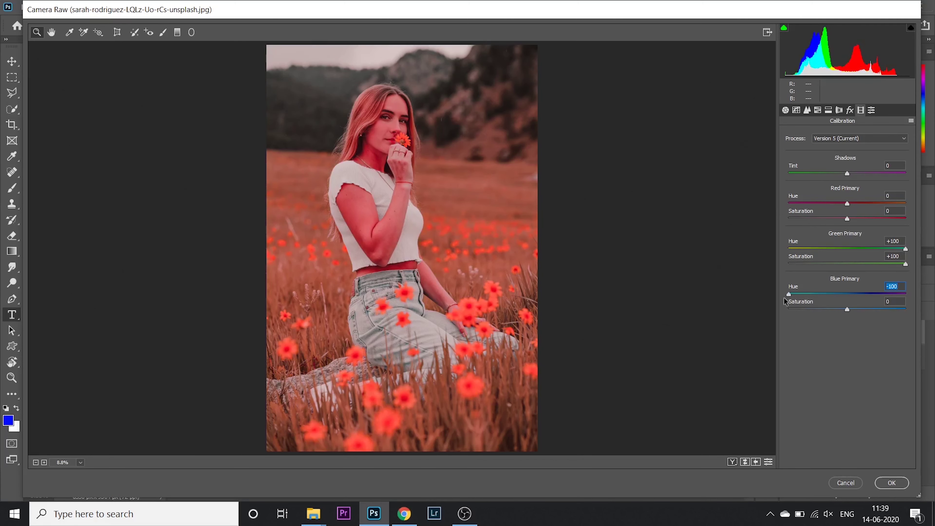
left_click_drag(848, 310, 879, 312)
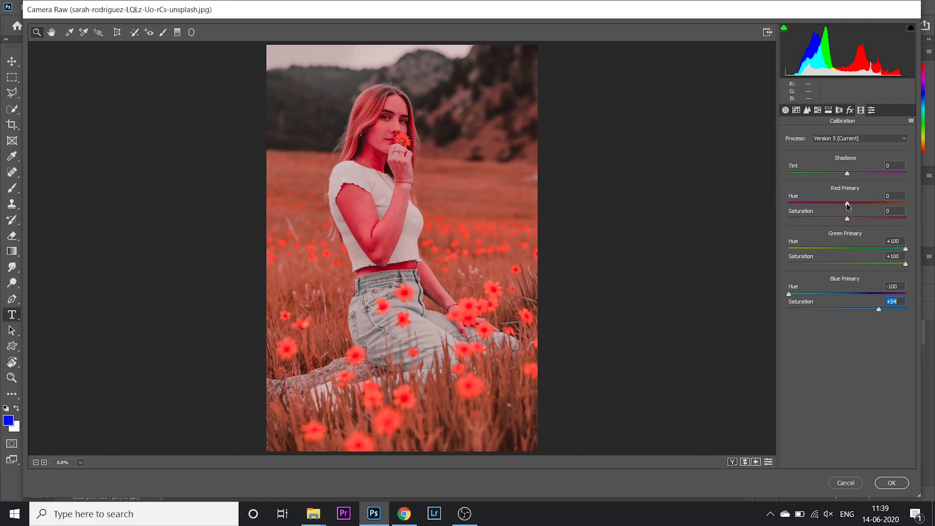
Step: Set the Red Primary hue to +49 and lower its saturation to -39
left_click_drag(848, 207, 874, 209)
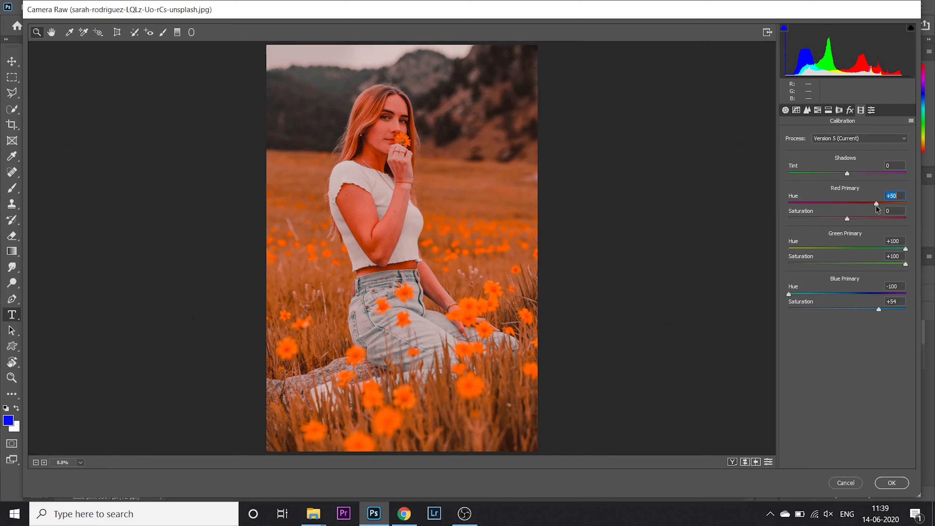
left_click_drag(876, 206, 819, 219)
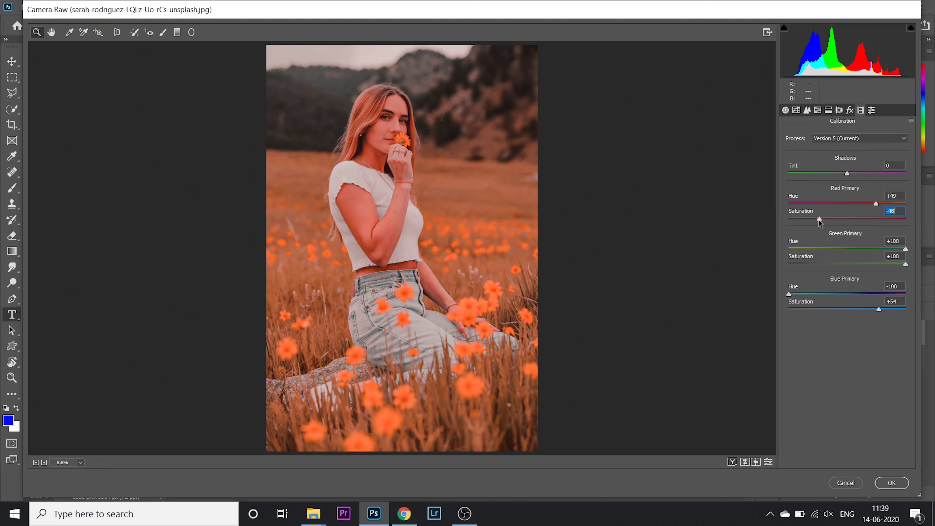
mouse_move(818, 219)
left_mouse_down()
mouse_move(801, 219)
mouse_move(823, 218)
left_mouse_up()
Step: Split-tone highlights to hue 182, saturation 48, and shadows to hue 17, saturation 23
left_click(829, 113)
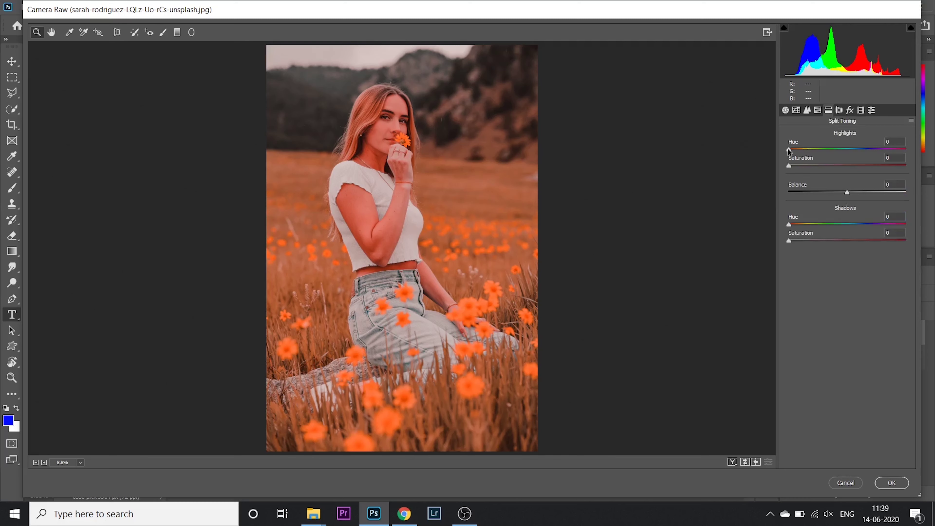
left_click_drag(788, 150, 846, 149)
left_click_drag(789, 166, 835, 168)
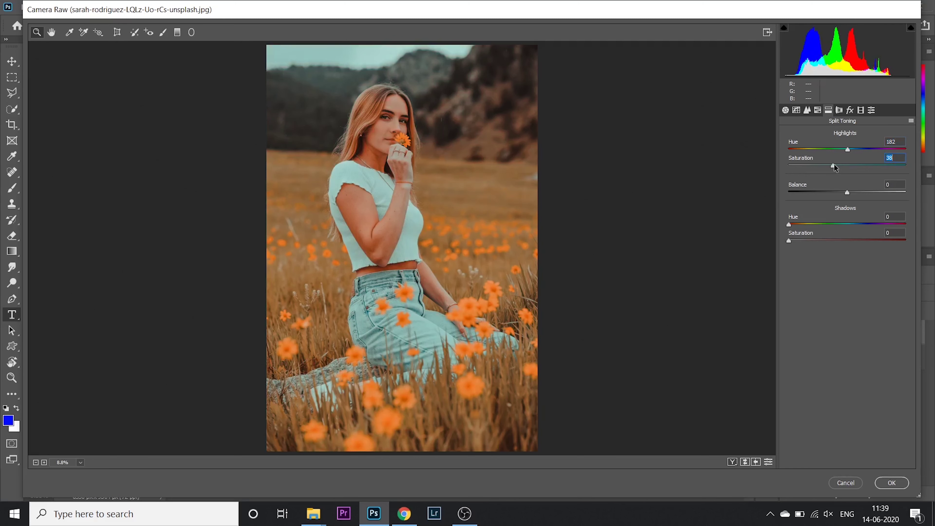
left_click_drag(834, 165, 827, 165)
left_click_drag(829, 167, 839, 166)
left_click_drag(840, 166, 849, 165)
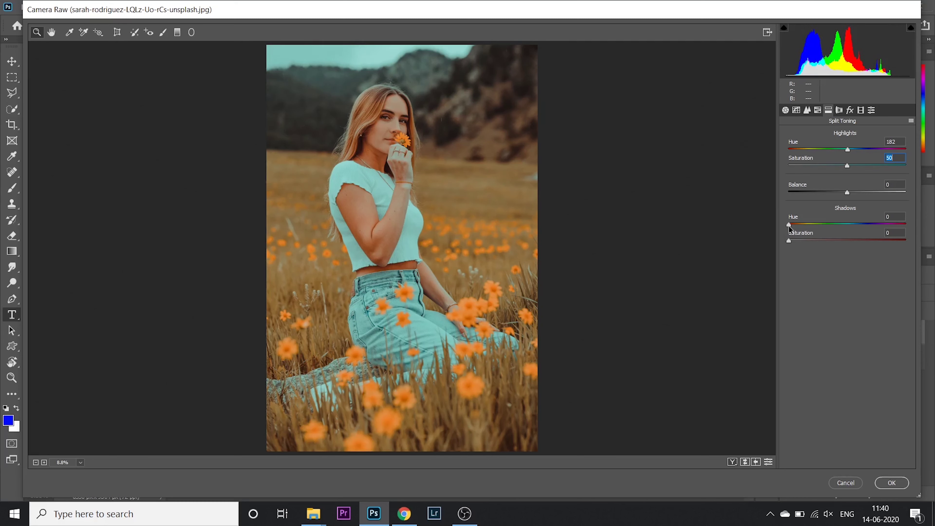
mouse_move(789, 225)
left_mouse_down()
mouse_move(826, 240)
mouse_move(817, 241)
left_mouse_up()
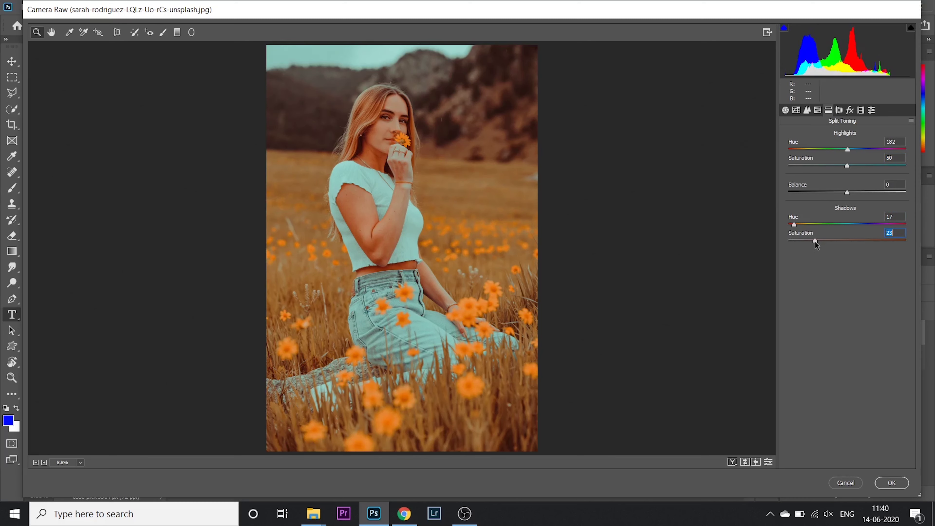
left_click_drag(847, 166, 845, 168)
Step: In HSL Hue, shift Greens -100, Yellows -100, Oranges -14 and Blues -47
left_click(818, 110)
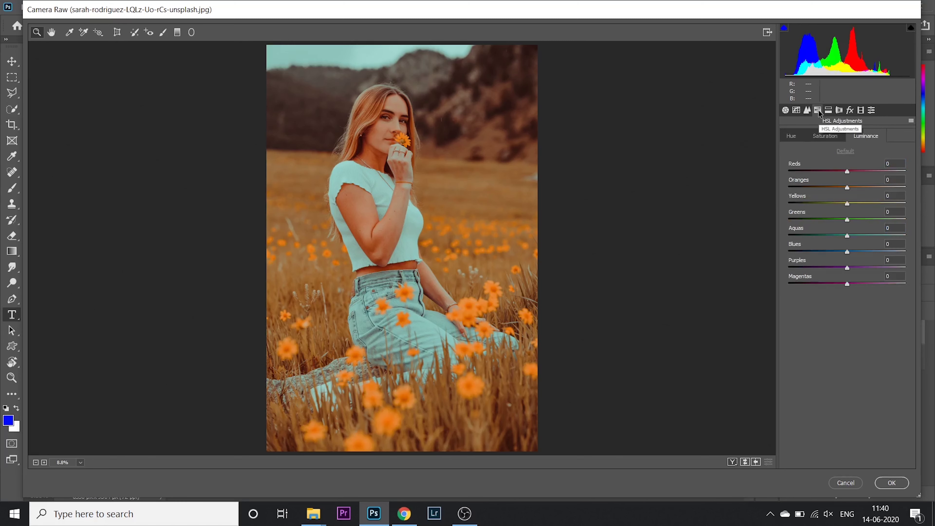
left_click(794, 137)
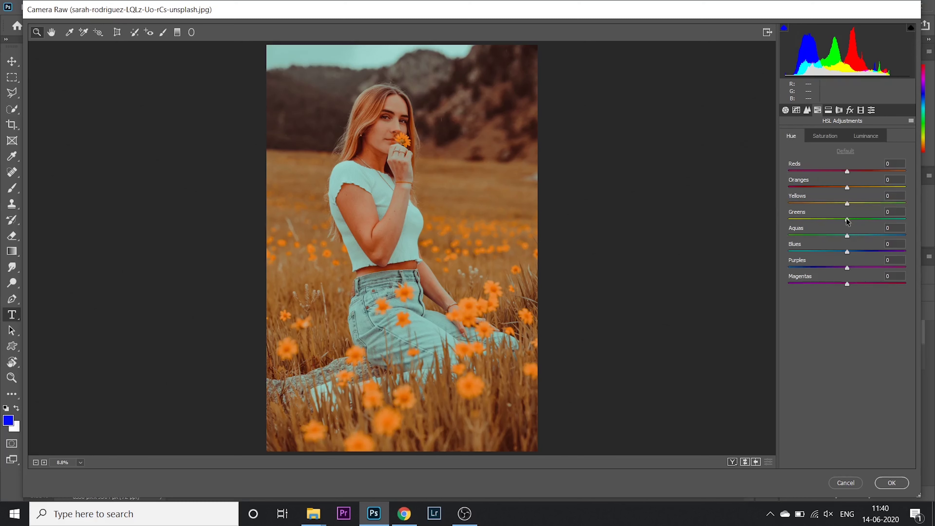
left_click_drag(848, 221, 780, 221)
left_click_drag(847, 204, 788, 204)
left_click_drag(847, 187, 832, 189)
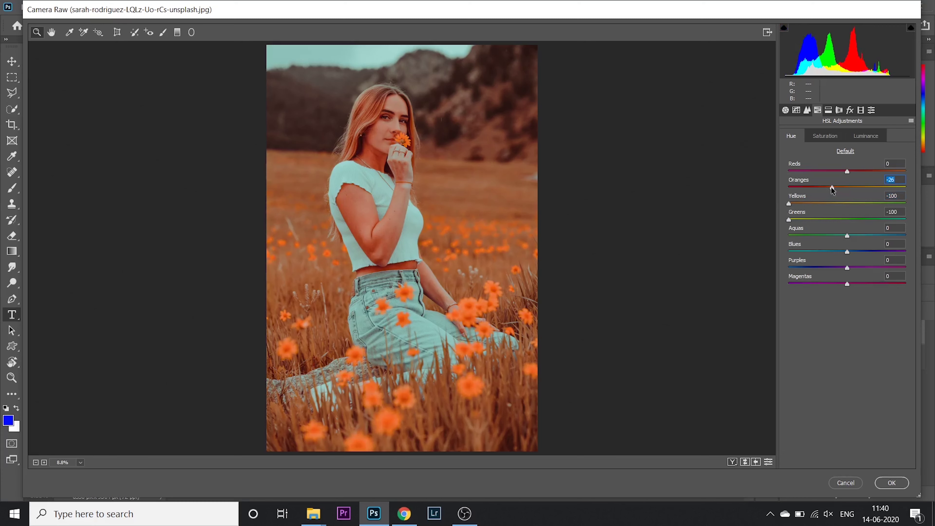
left_click_drag(847, 252, 792, 253)
Step: Raise saturation of Blues (+43), Oranges (+13), Yellows and Reds, and brighten Orange luminance to +18
left_click(824, 141)
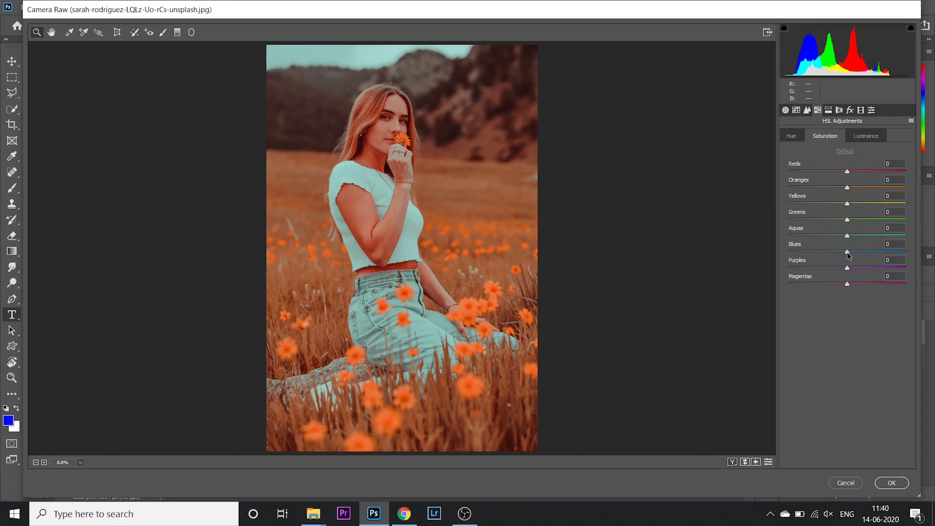
left_click_drag(847, 252, 873, 251)
left_click_drag(847, 187, 854, 187)
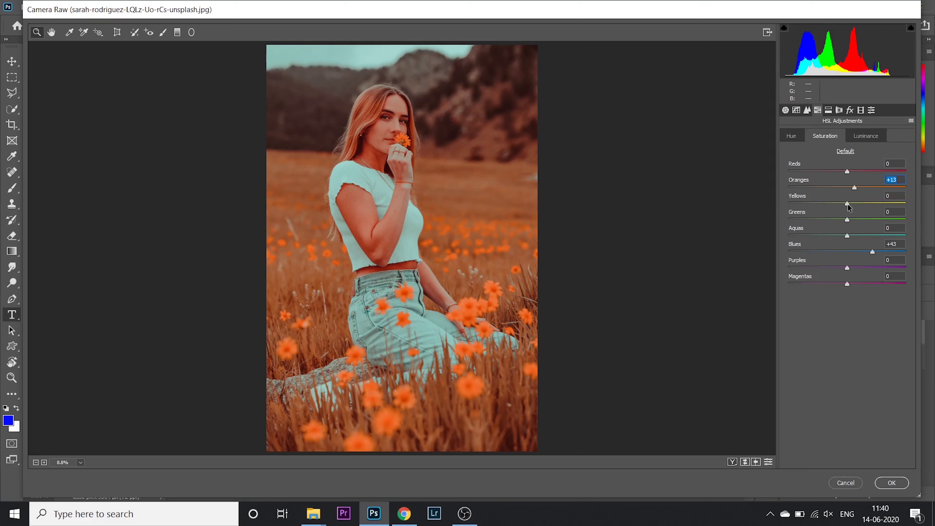
mouse_move(848, 204)
left_mouse_down()
mouse_move(871, 204)
mouse_move(847, 206)
left_mouse_up()
mouse_move(848, 172)
left_mouse_down()
mouse_move(861, 171)
mouse_move(848, 171)
left_mouse_up()
left_click(870, 136)
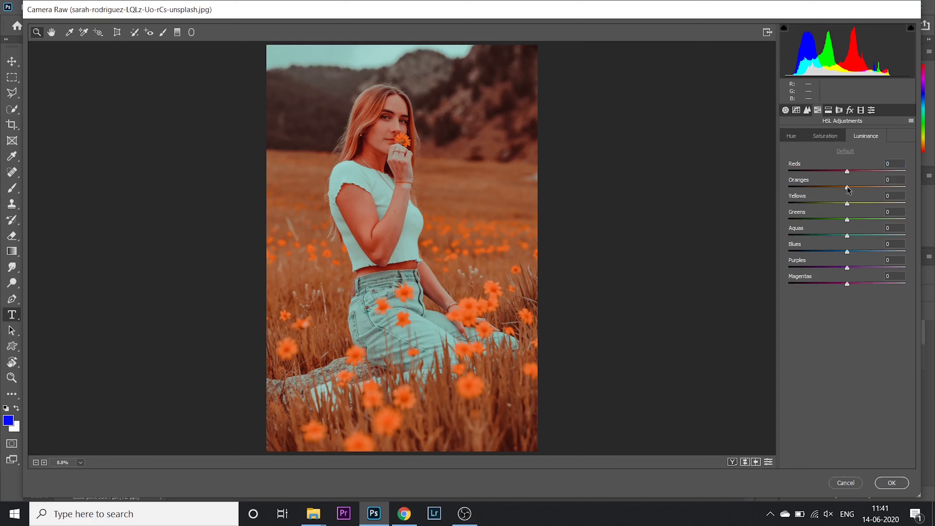
left_click_drag(848, 187, 858, 187)
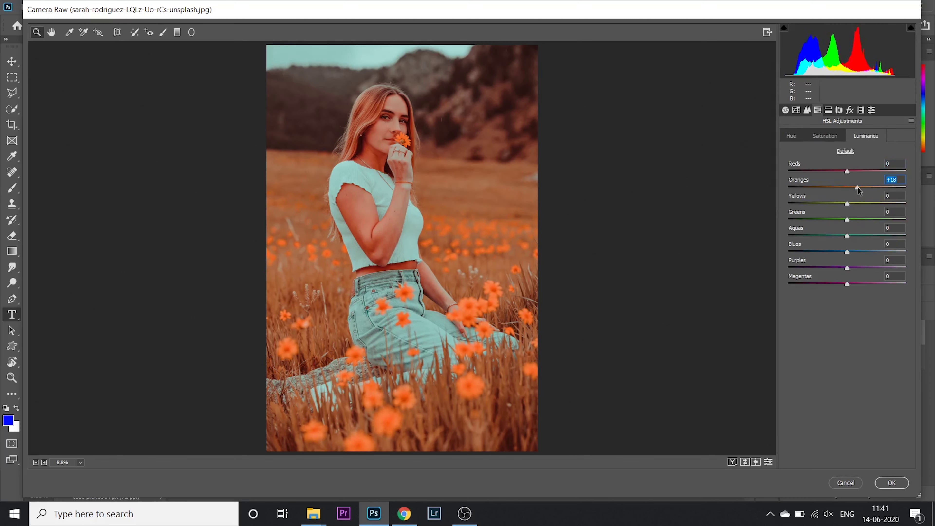
Step: Set noise reduction Luminance 25, Contrast 15, Color 35, Color Detail 41, and sharpening Amount 11
left_click(807, 110)
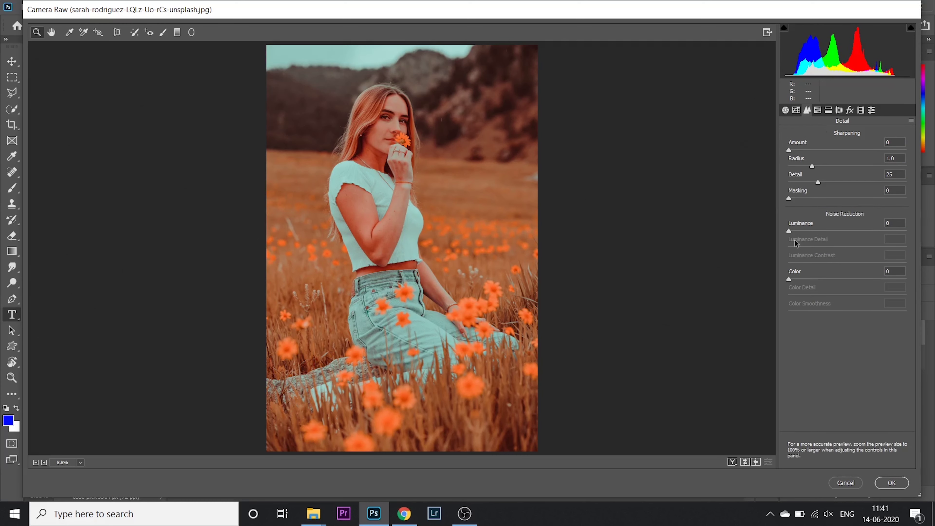
left_click_drag(790, 232, 817, 232)
left_click_drag(789, 263, 806, 261)
left_click(807, 263)
left_click(829, 279)
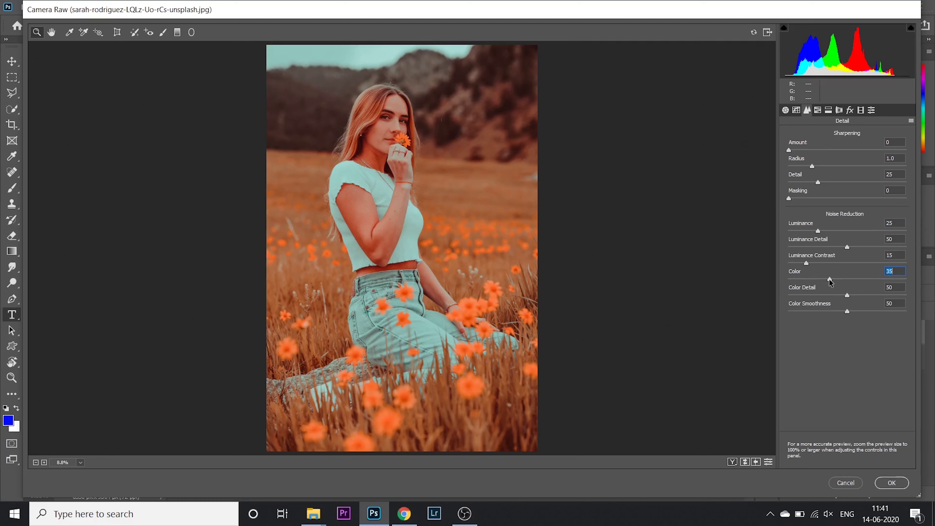
left_click_drag(847, 296, 836, 296)
left_click_drag(788, 150, 796, 150)
Step: Add shadow and highlight points to the point tone curve for a gentle S-shape
left_click(797, 112)
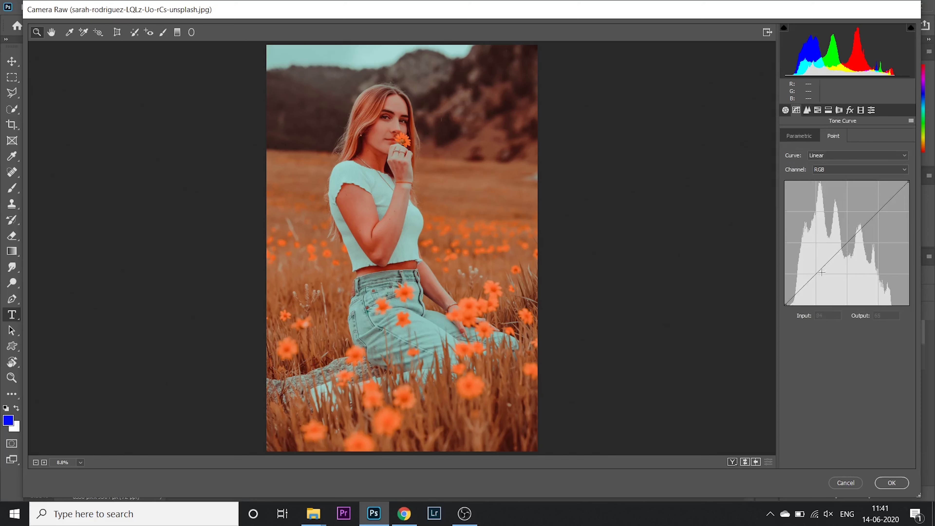
left_click(815, 273)
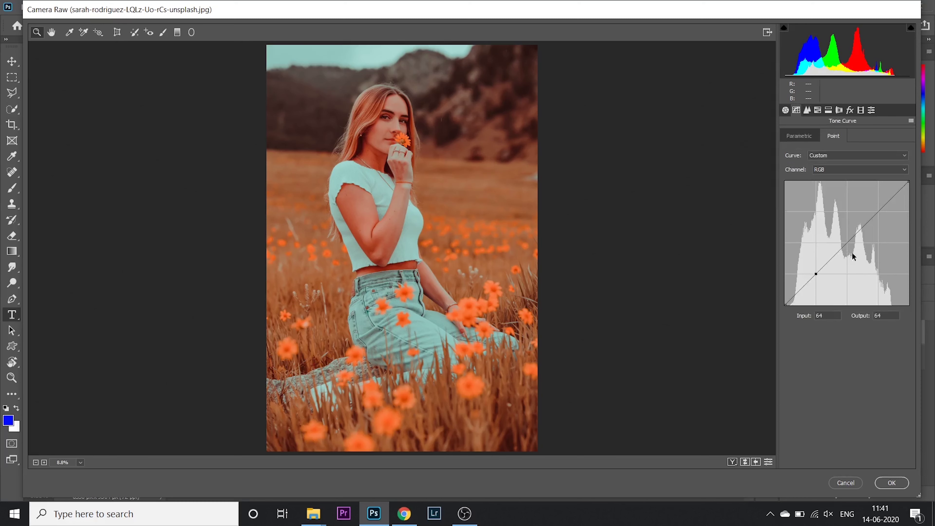
left_click(879, 212)
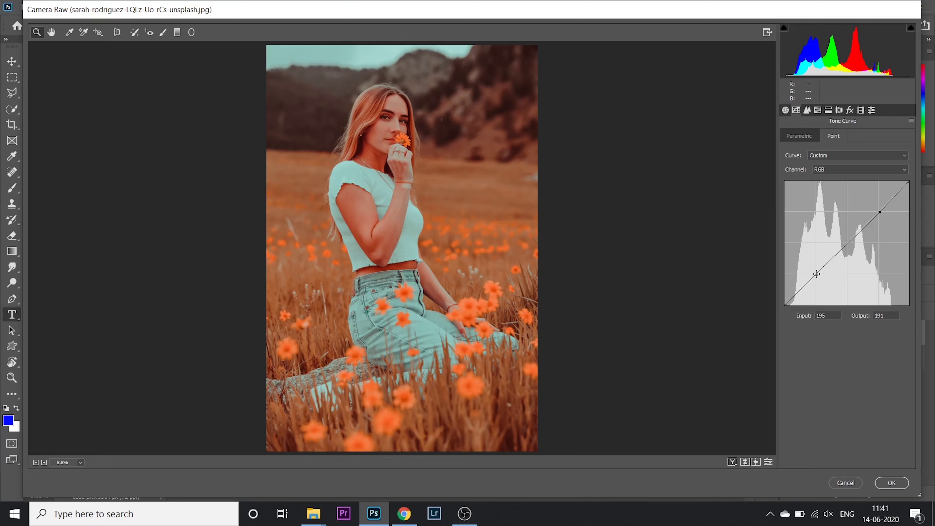
left_click_drag(816, 273, 818, 276)
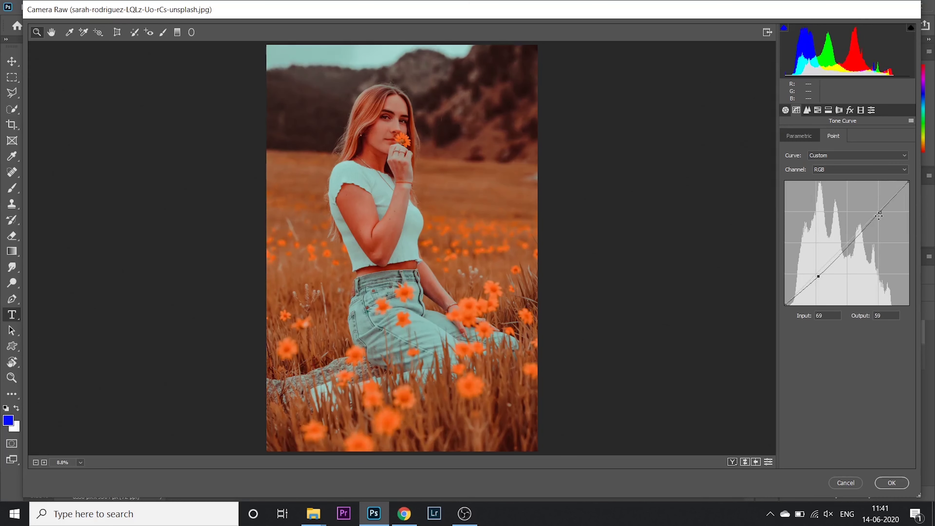
left_click_drag(879, 212, 879, 209)
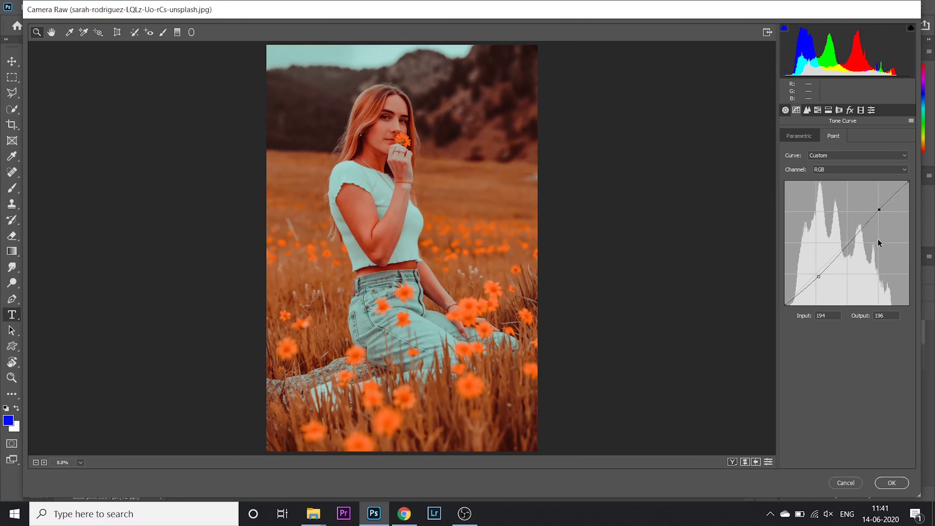
left_click_drag(879, 210, 877, 209)
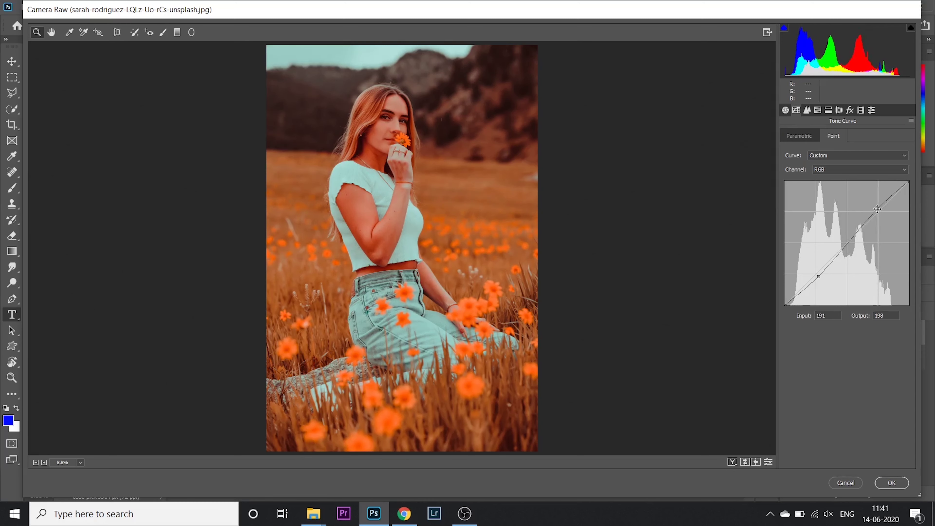
Step: Map the curve's white point 238→255 and lift the black point to output 13
left_click(785, 303)
mouse_move(909, 182)
left_mouse_down()
mouse_move(885, 163)
mouse_move(899, 173)
left_mouse_up()
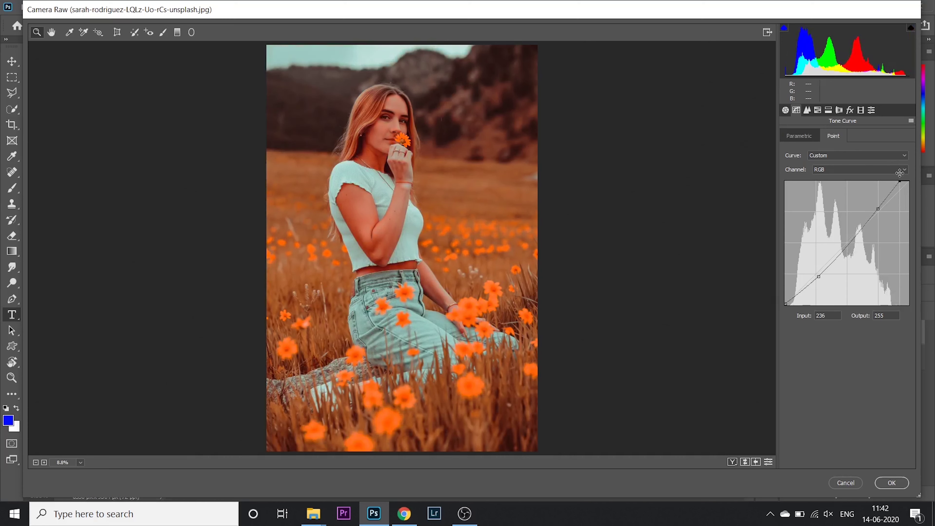
left_click_drag(900, 172, 901, 173)
mouse_move(788, 302)
left_mouse_down()
mouse_move(802, 309)
mouse_move(780, 298)
left_mouse_up()
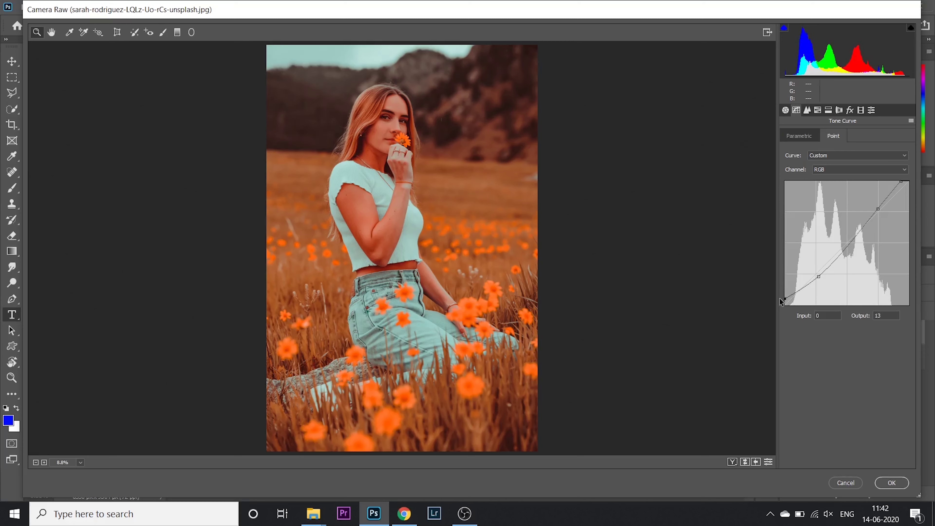
Step: Raise global Saturation to +3 and show the before/after side-by-side preview
left_click(785, 111)
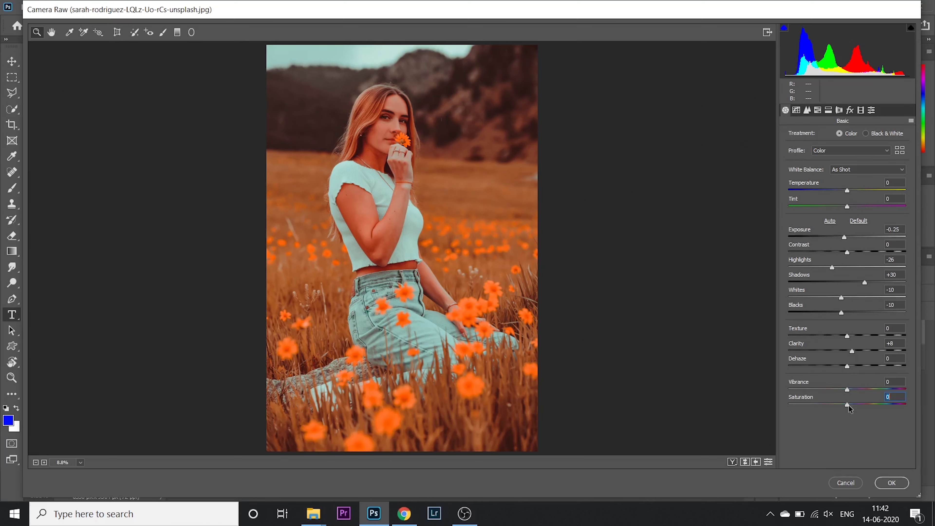
left_click_drag(849, 406, 849, 405)
left_click(732, 463)
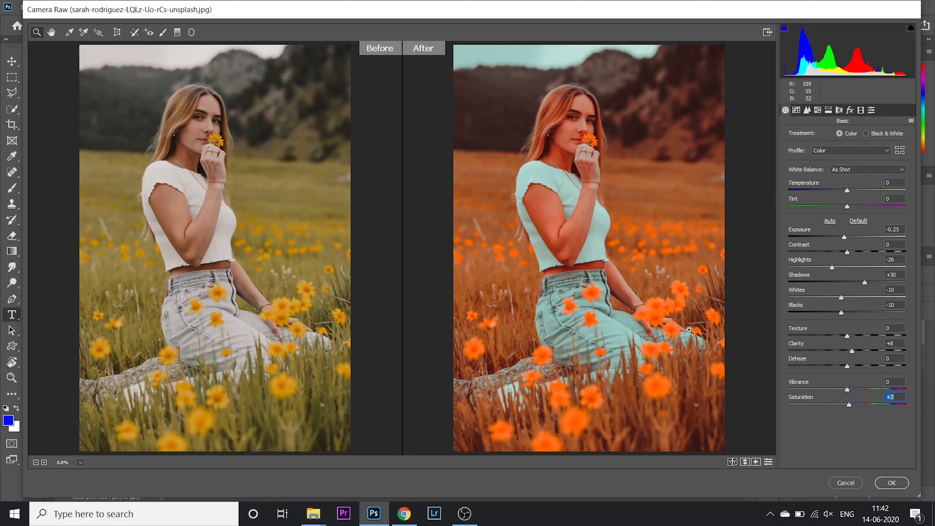
Step: Apply the Camera Raw grade, then toggle Background copy's visibility repeatedly to compare with the original
left_click(892, 483)
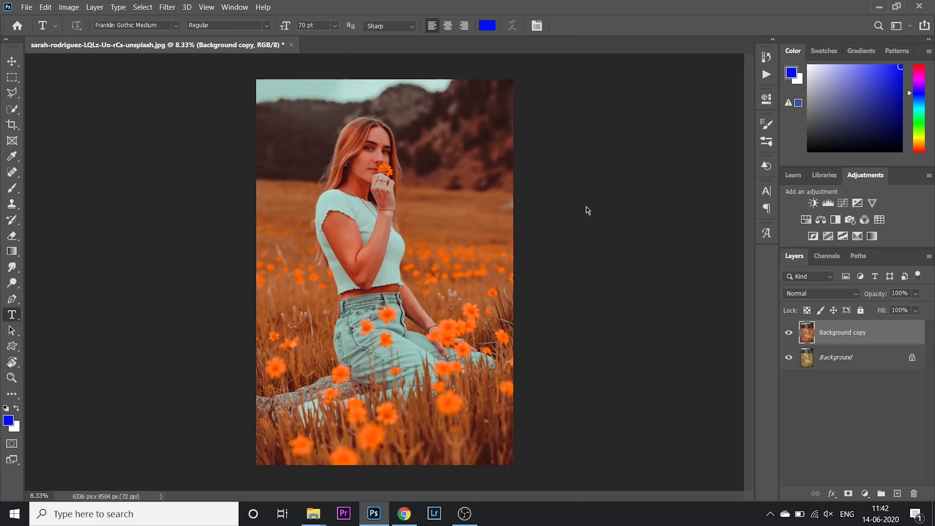
left_click(789, 333)
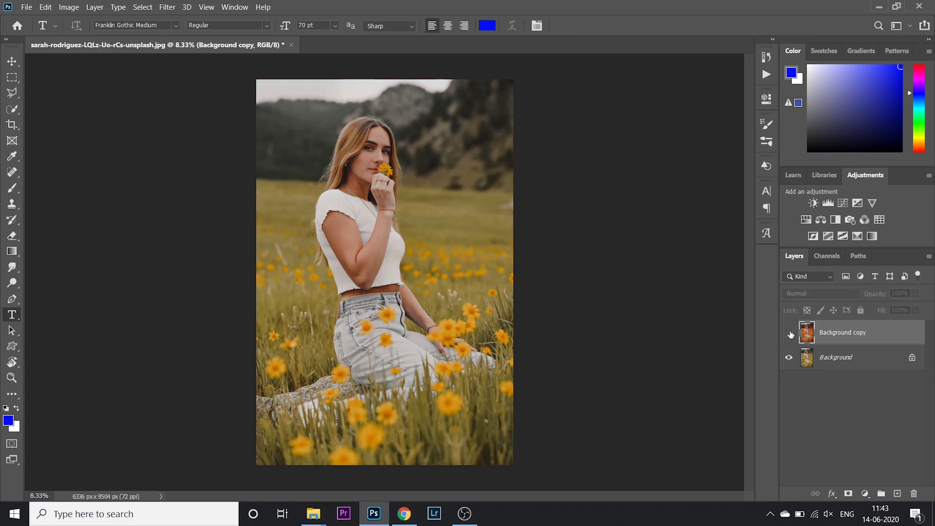
left_click(789, 334)
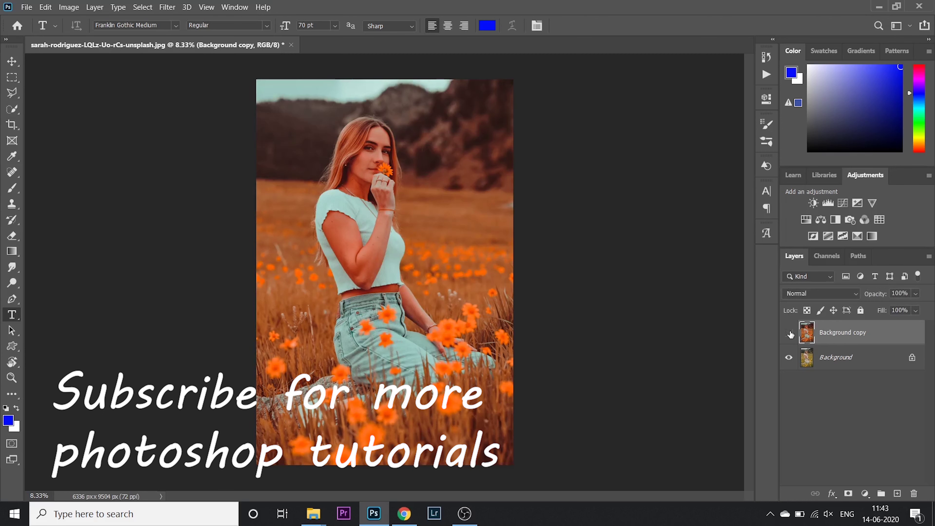
left_click(789, 333)
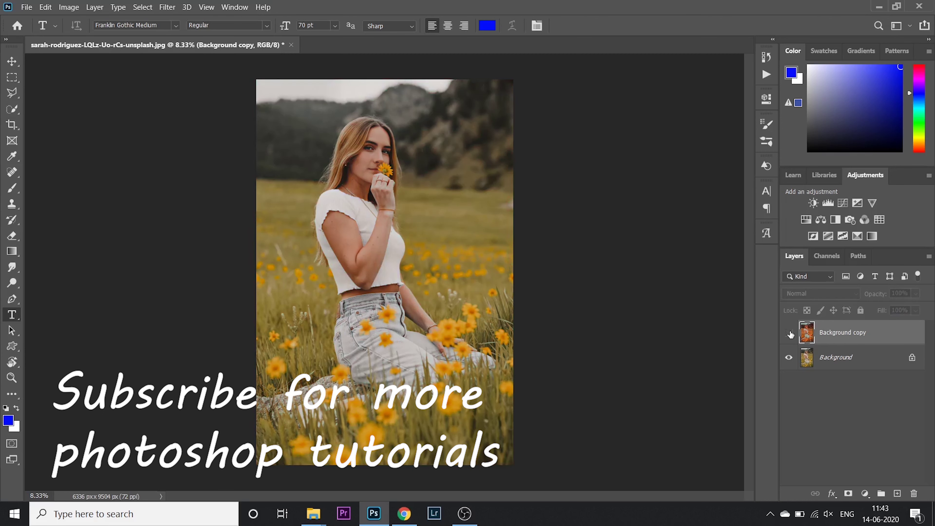
left_click(789, 334)
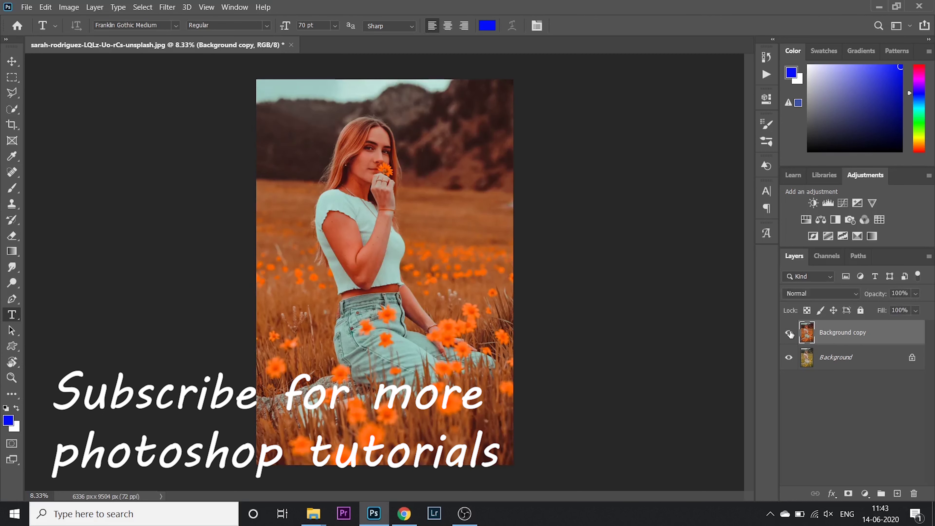
left_click(789, 333)
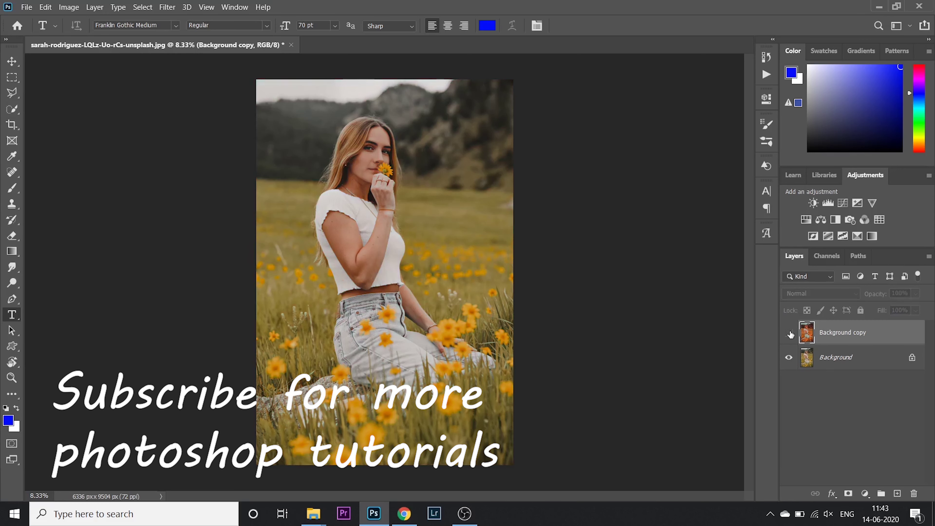
left_click(789, 333)
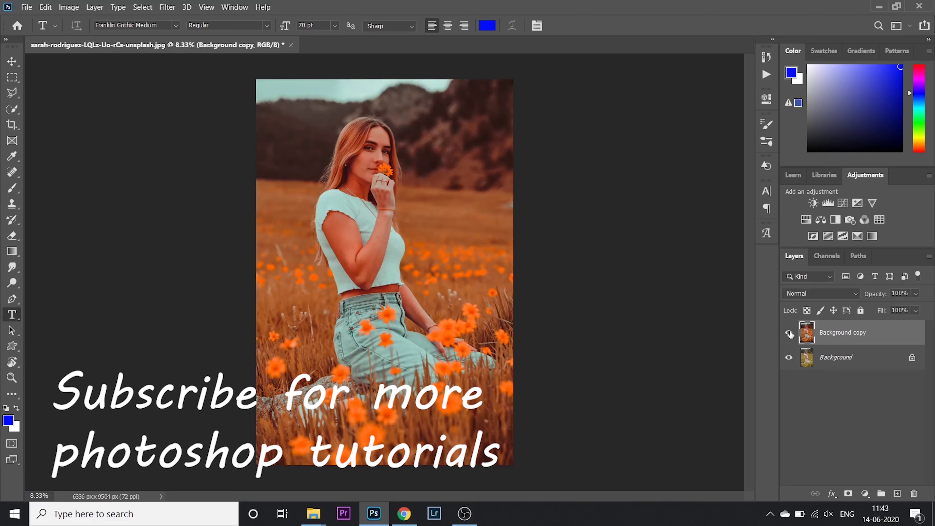